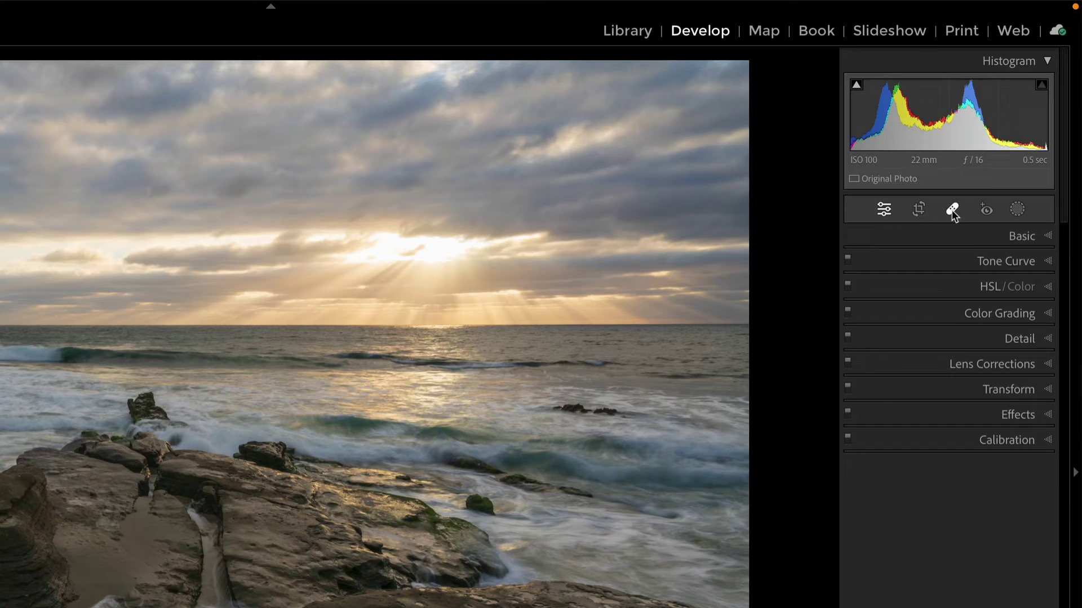
Show the Remove tool's Mode, Size and Opacity options below the histogram.
click(995, 139)
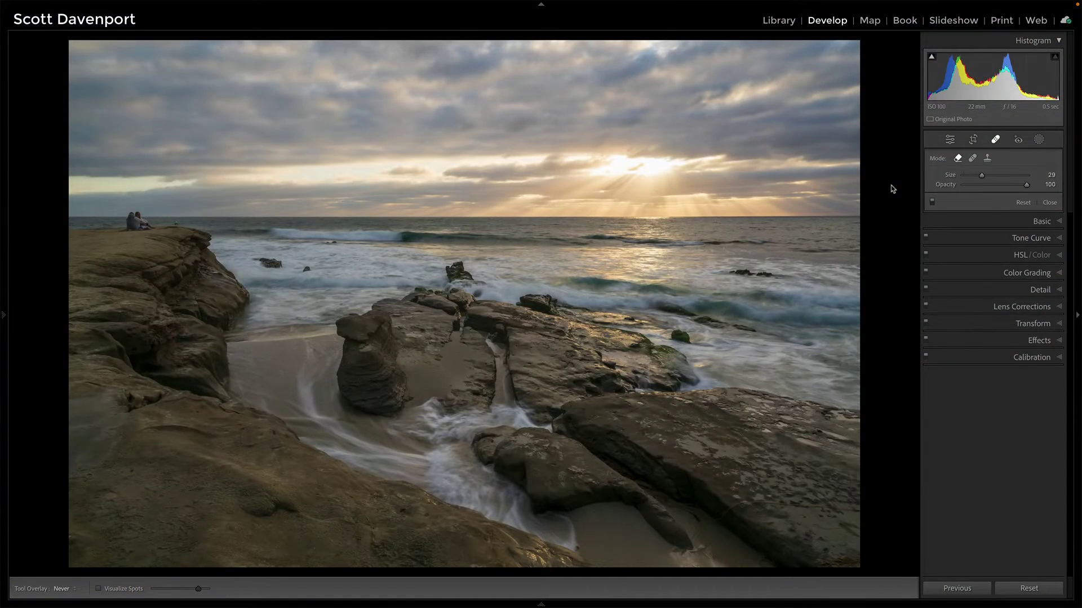
Zoom to 1:1 on the cliff-top couple and erase the seagull beside them at brush size 47.
click(158, 214)
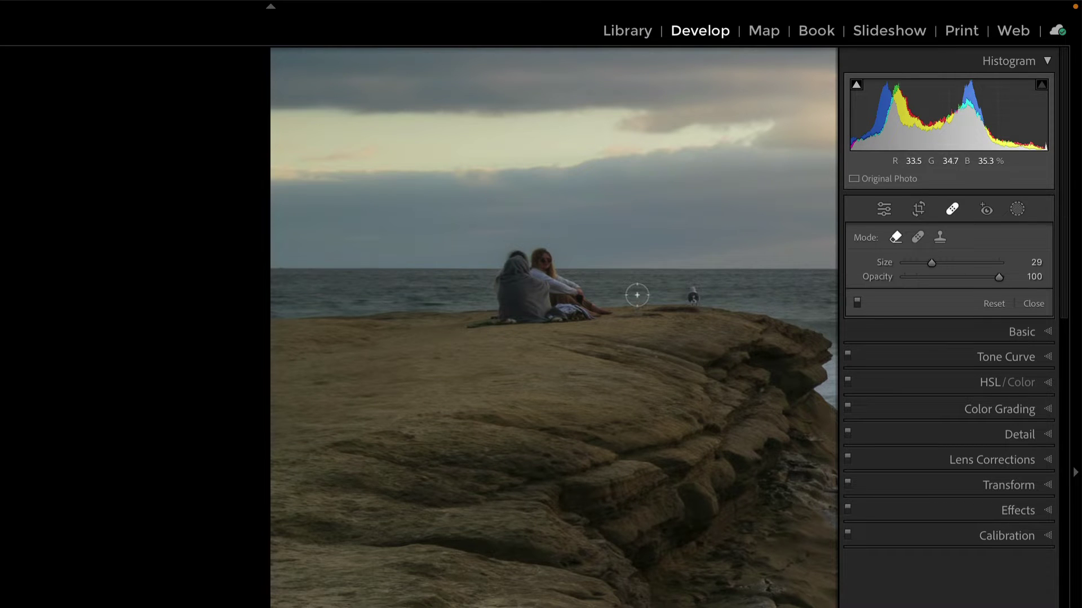
scroll(636, 295, up, 10)
scroll(695, 298, down, 3)
click(694, 297)
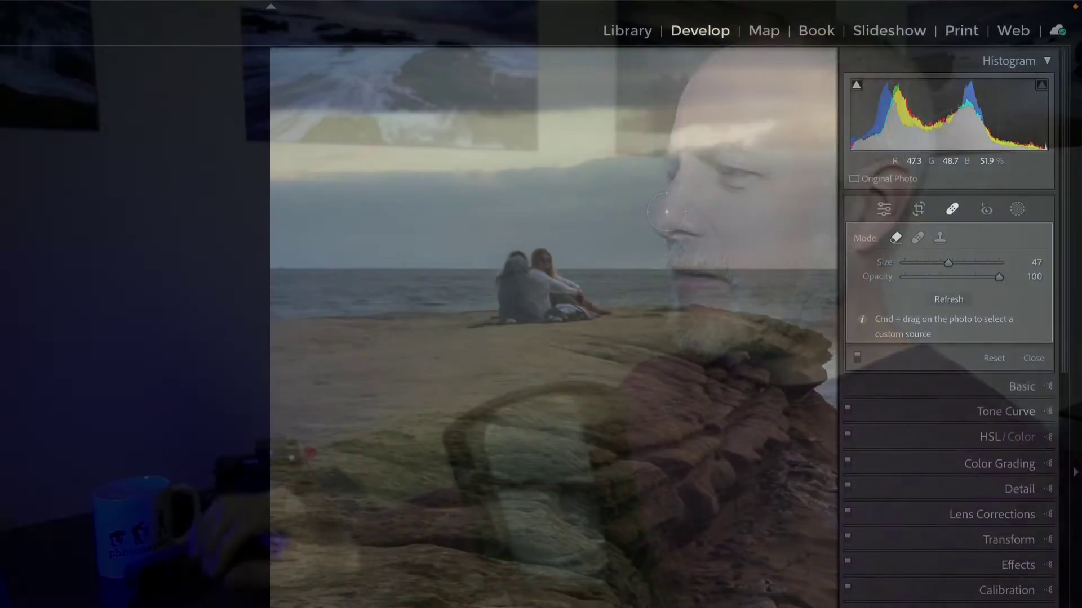
Undo the seagull fix, try a size-79 spot over the couple, then undo it.
key(Delete)
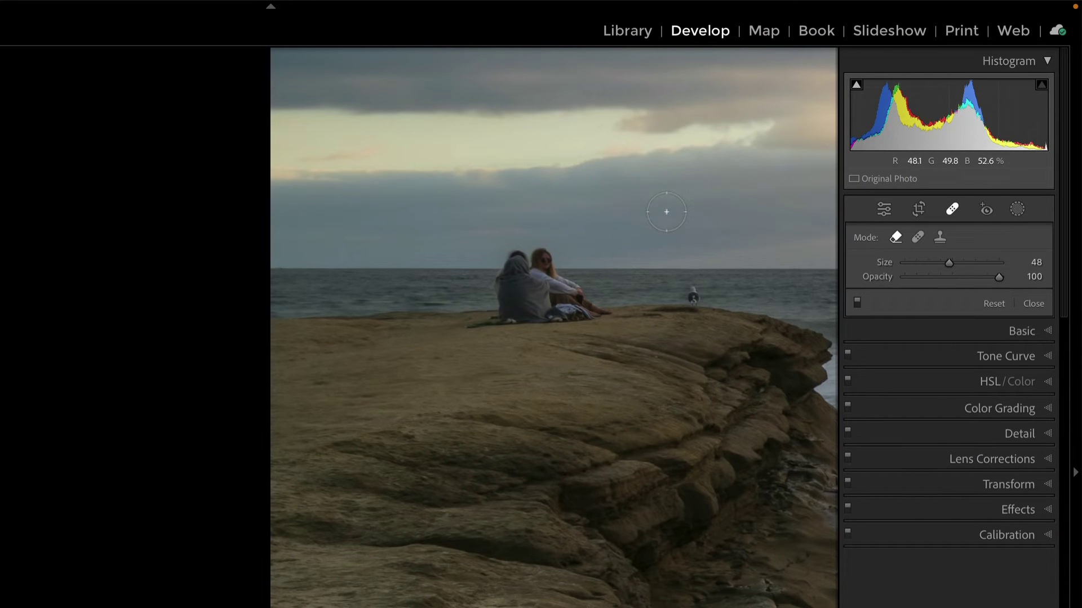
scroll(556, 285, up, 8)
scroll(555, 284, up, 6)
scroll(555, 284, up, 2)
click(535, 294)
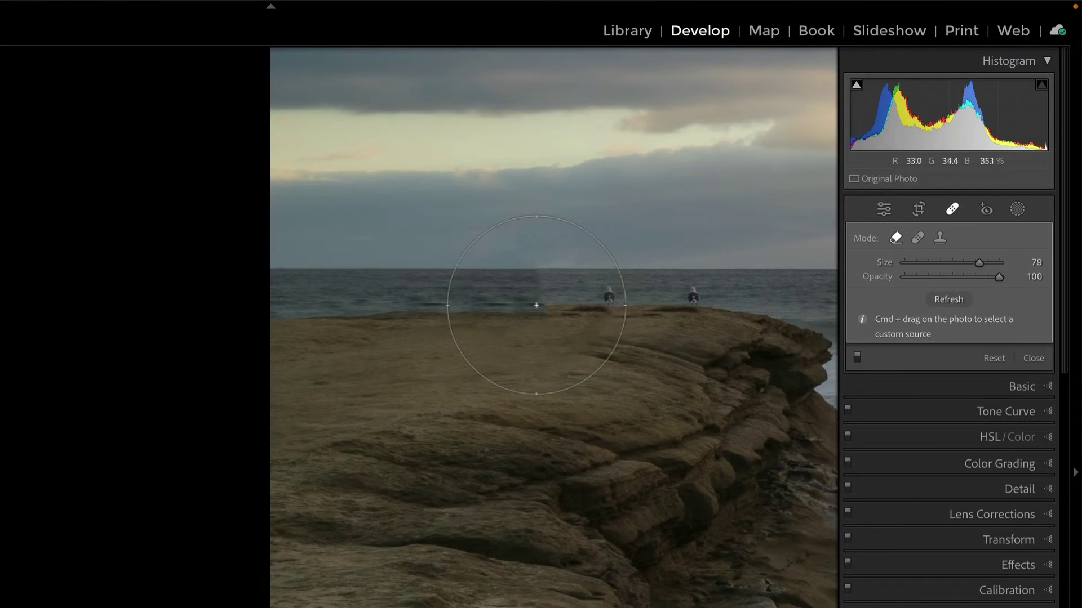
key(super+z)
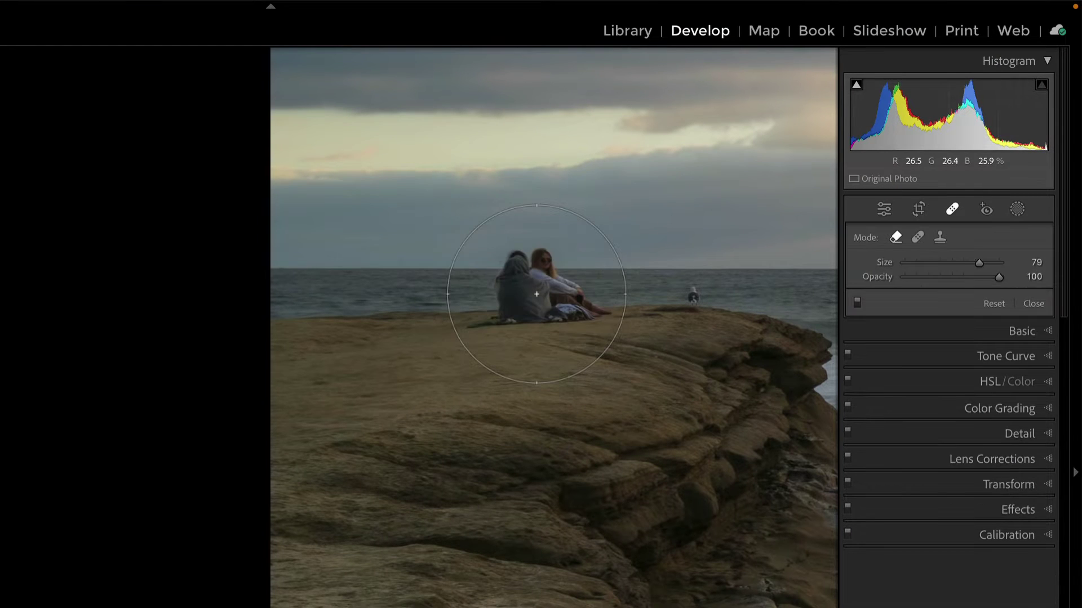
At brush size about 21, paint around both seated figures to fill them with rock and sea.
scroll(536, 294, down, 4)
scroll(536, 293, down, 8)
scroll(536, 294, down, 20)
drag(615, 313, 469, 325)
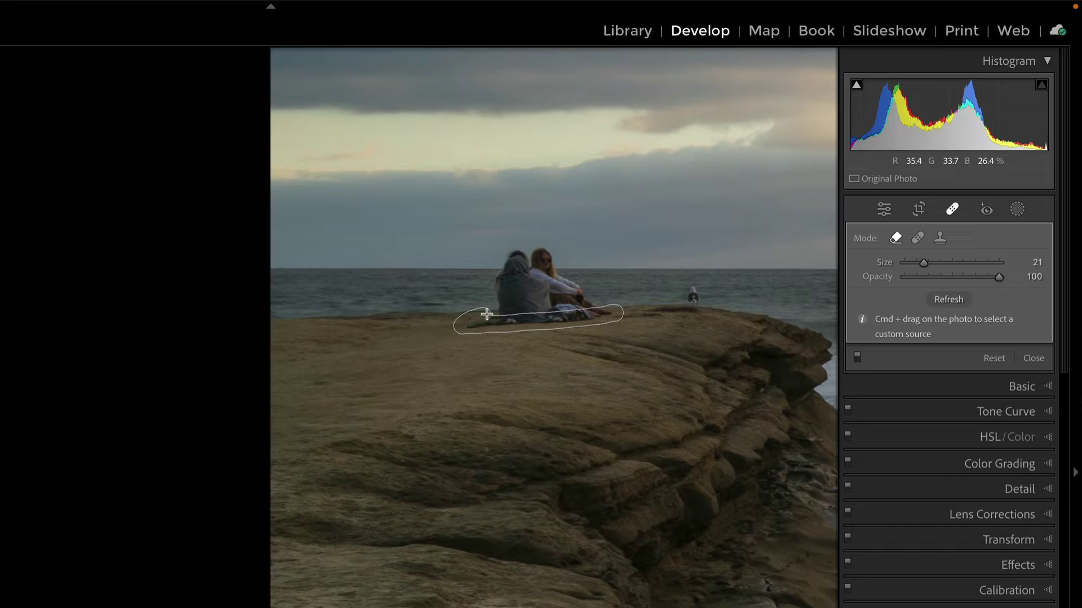
mouse_move(496, 308)
mouse_down()
mouse_move(508, 259)
mouse_move(545, 252)
mouse_move(560, 263)
mouse_move(517, 266)
mouse_move(504, 313)
mouse_move(576, 308)
mouse_move(510, 301)
mouse_move(560, 261)
mouse_move(581, 294)
mouse_move(604, 304)
mouse_move(586, 307)
mouse_move(549, 273)
mouse_move(535, 292)
mouse_move(560, 301)
mouse_move(567, 291)
mouse_move(540, 292)
mouse_up()
drag(515, 256, 487, 291)
drag(536, 263, 536, 262)
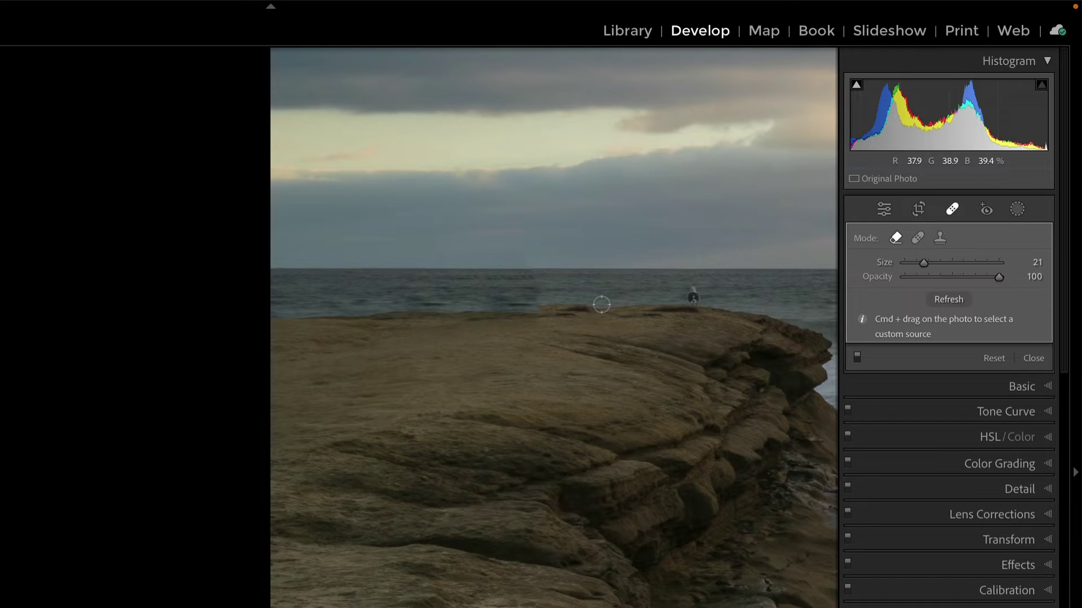
Erase the seagull on the rock edge at size 48 and switch the tool to Clone mode.
drag(595, 305, 526, 312)
scroll(693, 298, up, 10)
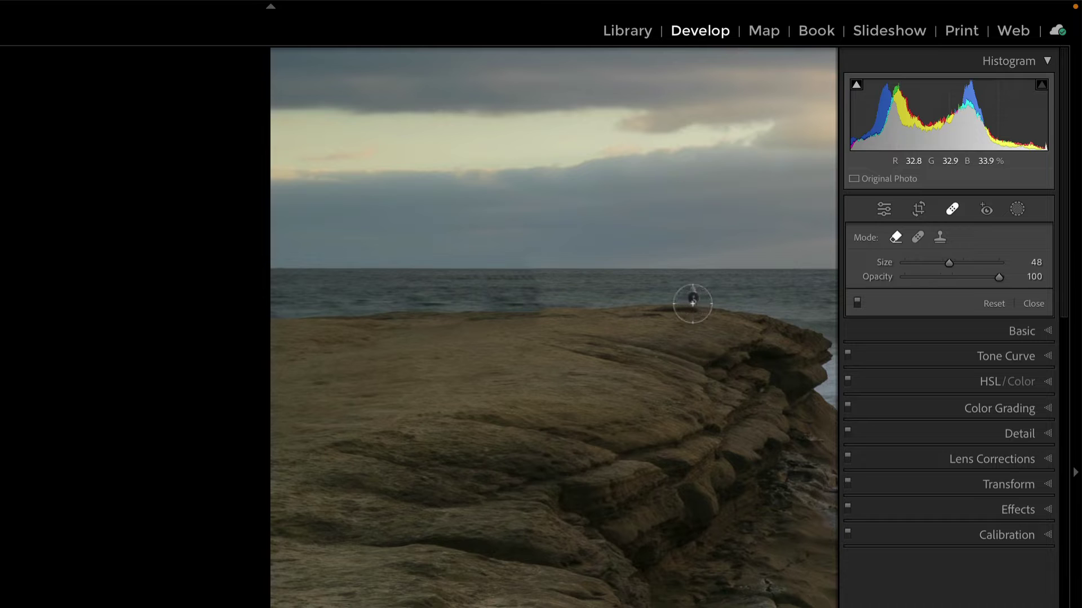
click(693, 296)
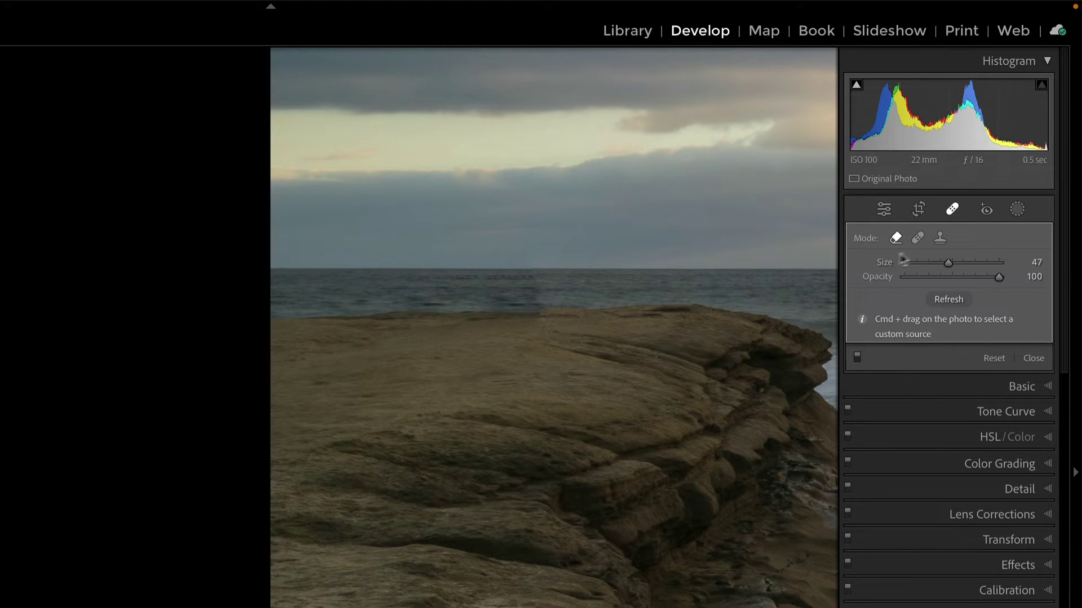
click(940, 238)
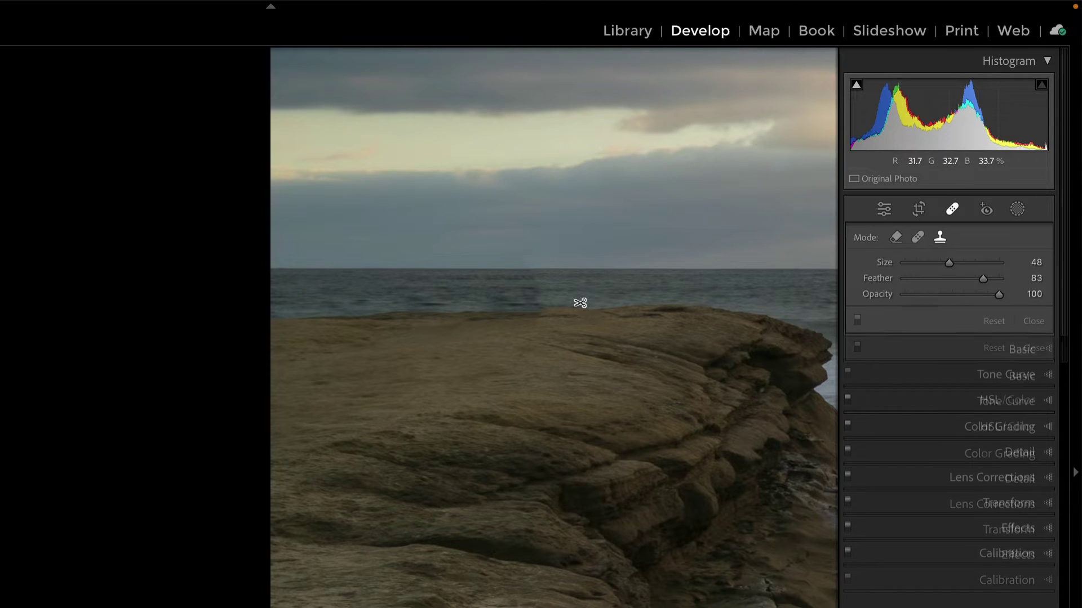
Deselect the finished spot, then place and undo a trial clone spot on the horizon.
key(Escape)
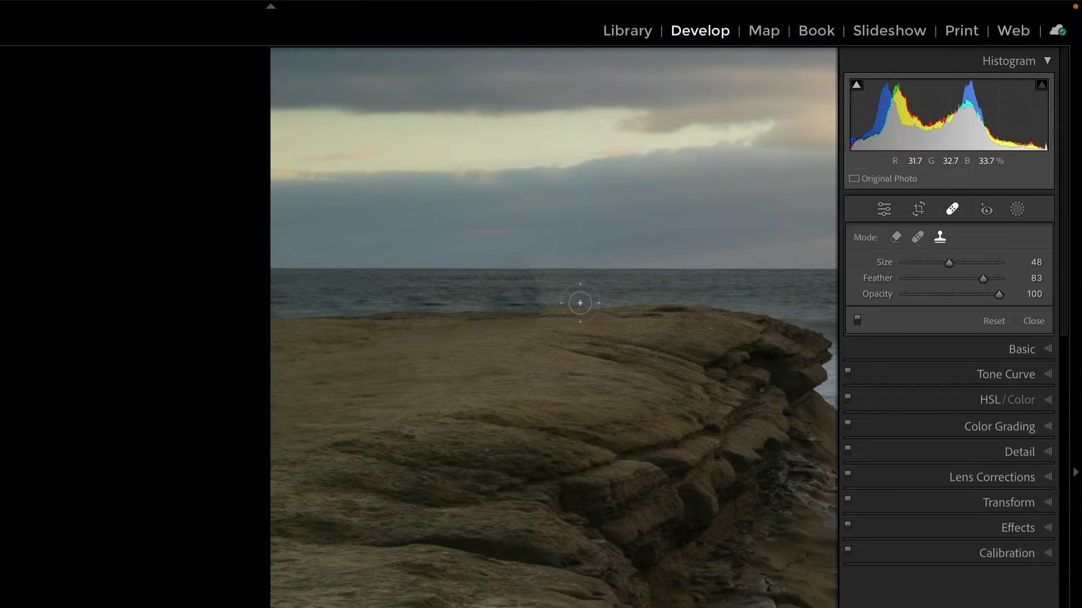
click(546, 305)
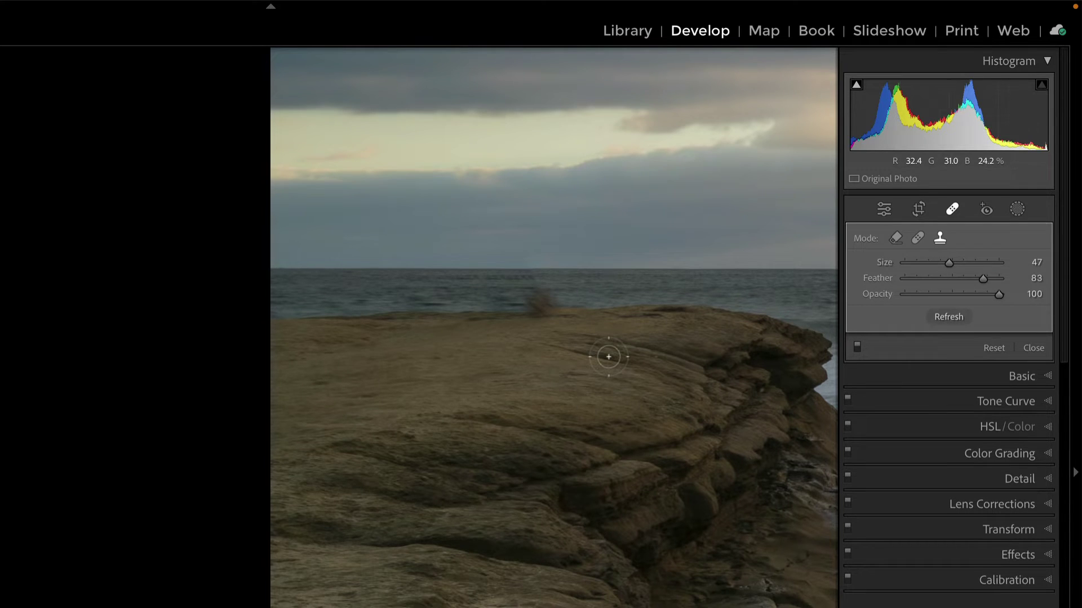
key(ctrl+z)
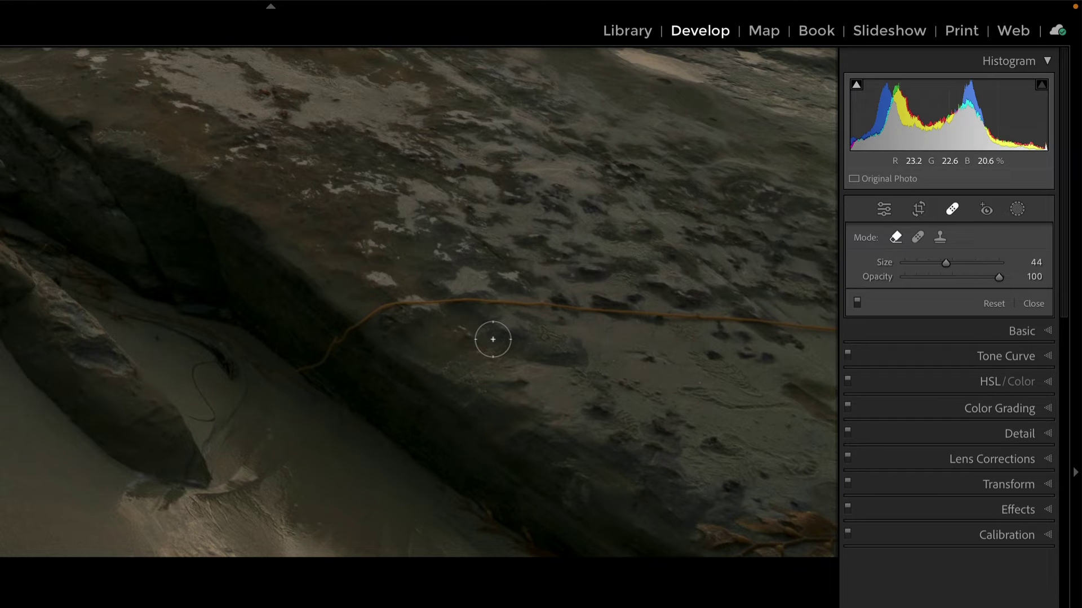
At brush size 29, paint a removal stroke along the orange strand to the right edge.
scroll(493, 339, down, 10)
drag(289, 375, 299, 369)
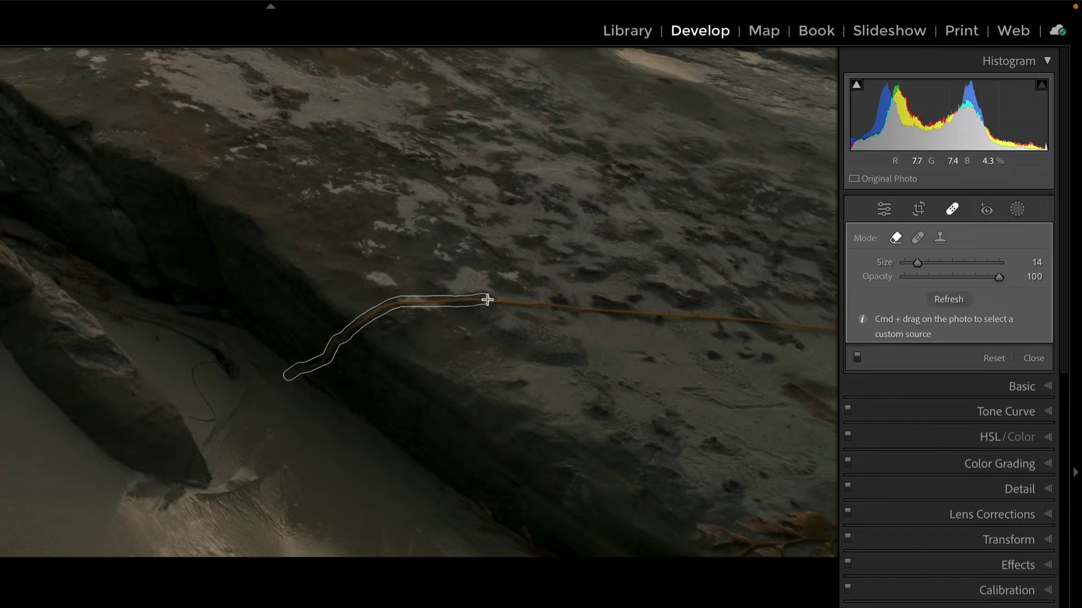
drag(488, 299, 518, 303)
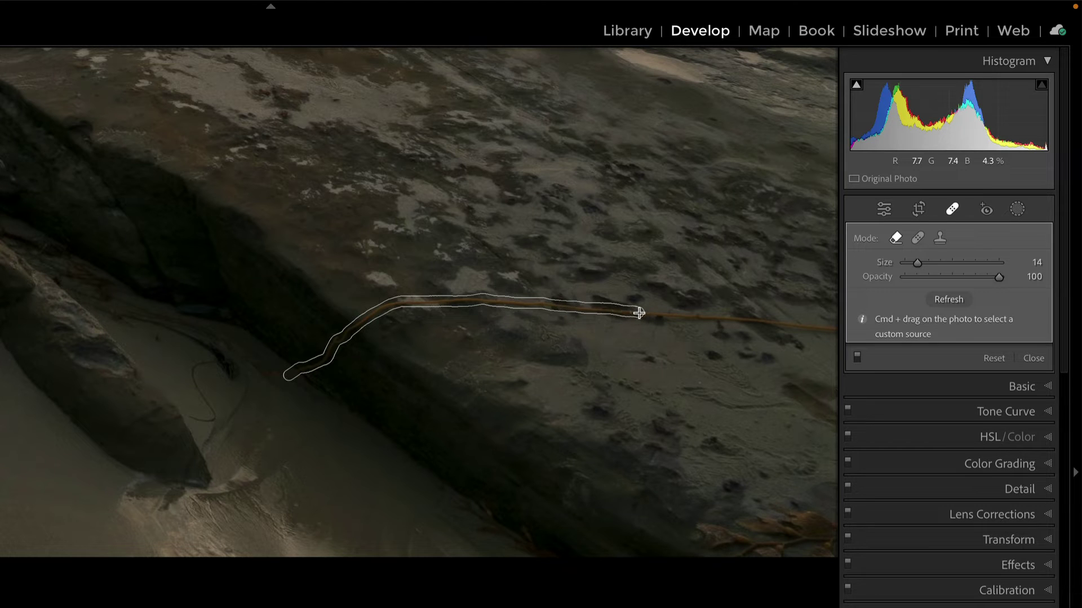
drag(656, 313, 747, 320)
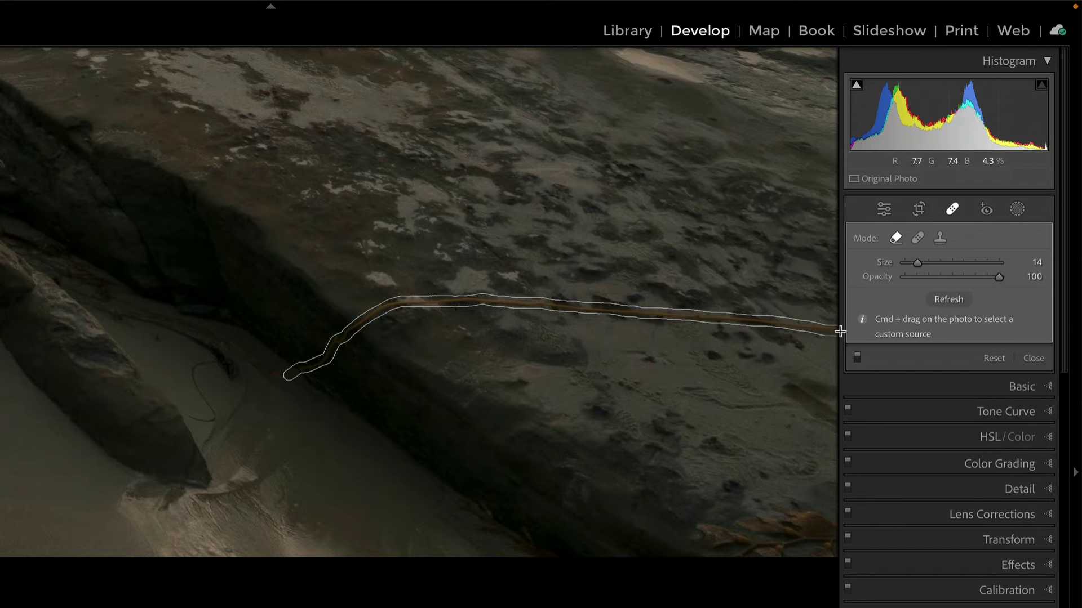
drag(840, 331, 841, 330)
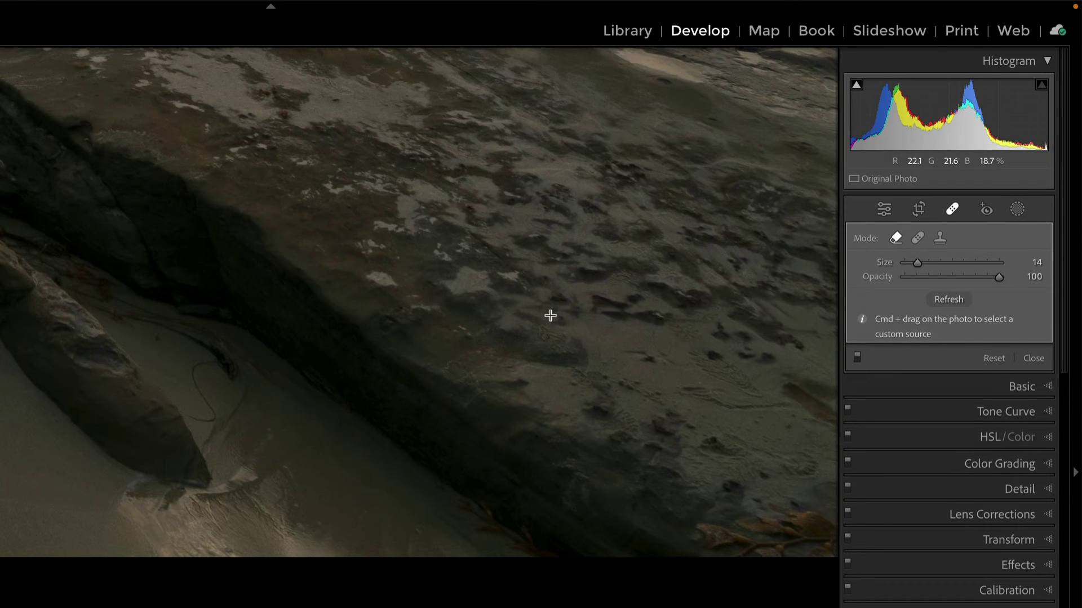
Undo that stroke and repaint along the full orange strand across the rock.
key(Delete)
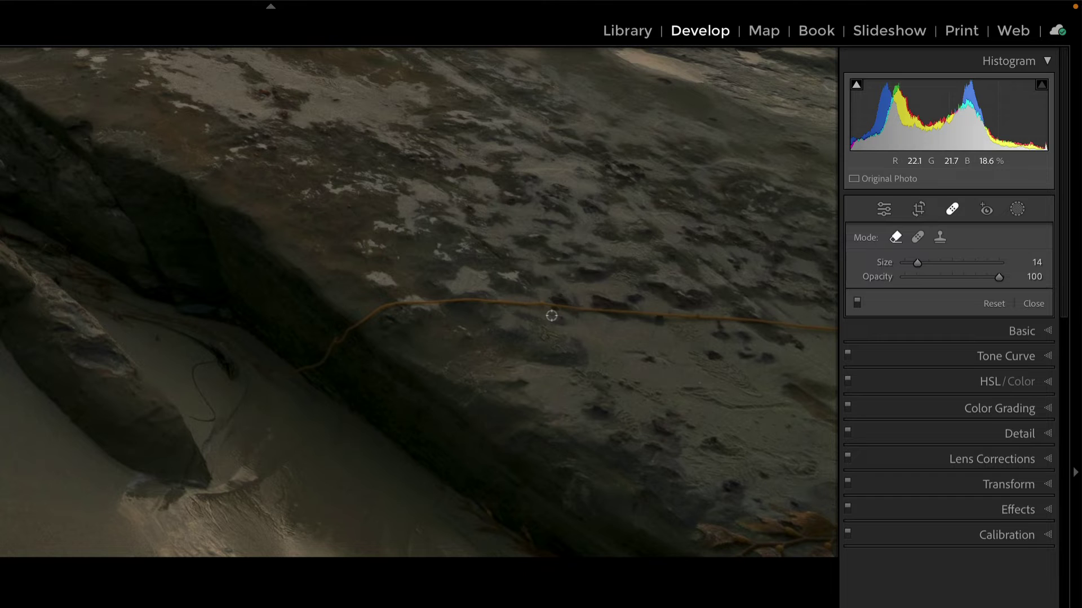
scroll(551, 316, up, 5)
mouse_move(285, 372)
mouse_down()
mouse_move(393, 303)
mouse_move(489, 302)
mouse_up()
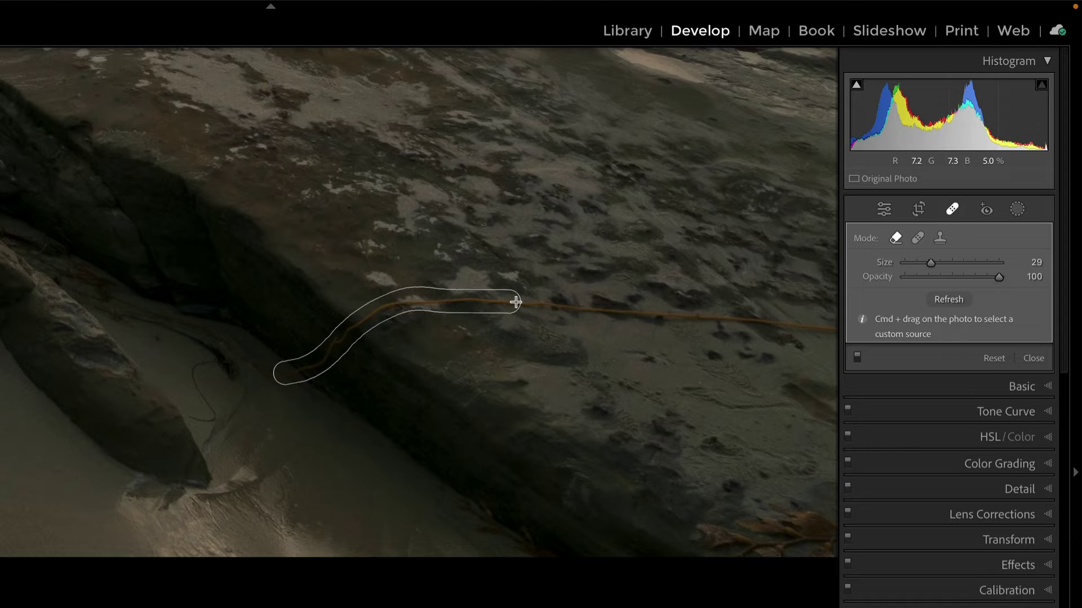
drag(516, 303, 839, 329)
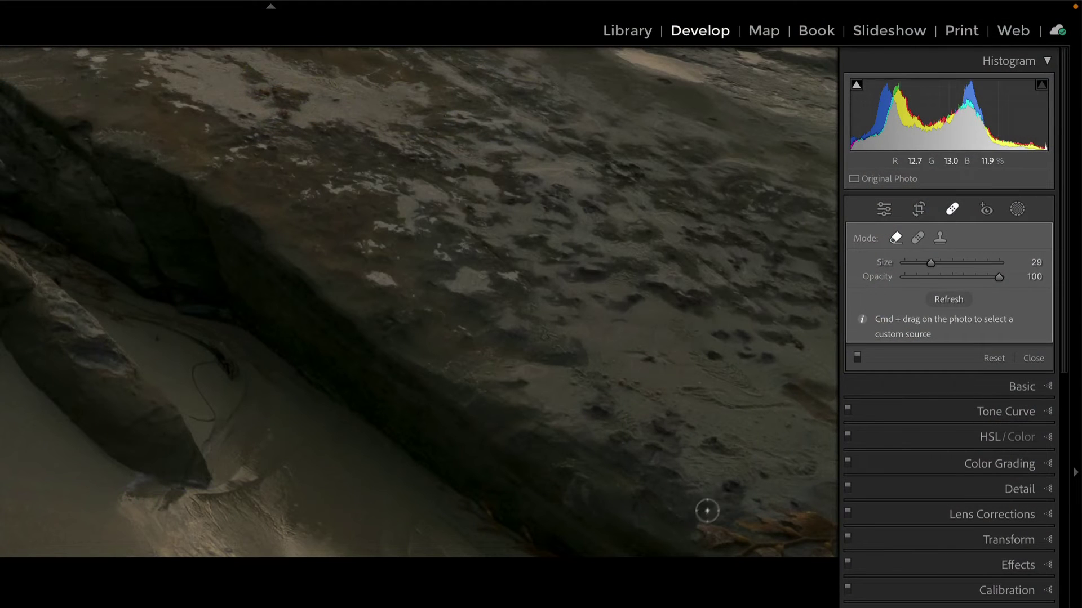
Paint over the brown seaweed along the bottom edge and into the bottom-right corner.
mouse_move(701, 542)
mouse_down()
mouse_move(700, 515)
mouse_move(822, 504)
mouse_up()
drag(833, 554, 732, 561)
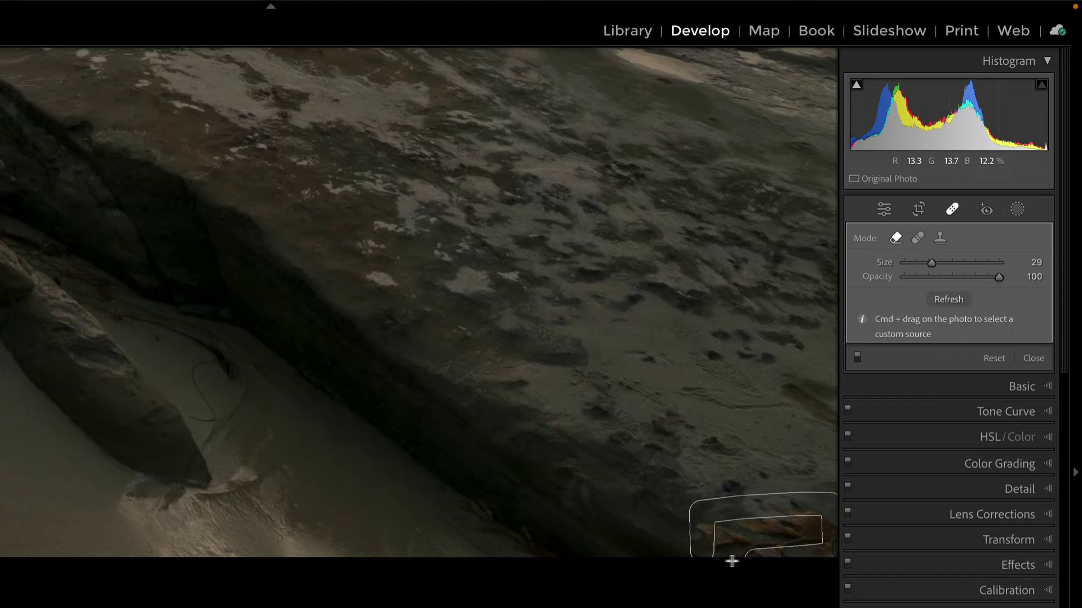
mouse_move(709, 525)
mouse_down()
mouse_move(815, 515)
mouse_move(816, 532)
mouse_move(798, 539)
mouse_move(734, 538)
mouse_up()
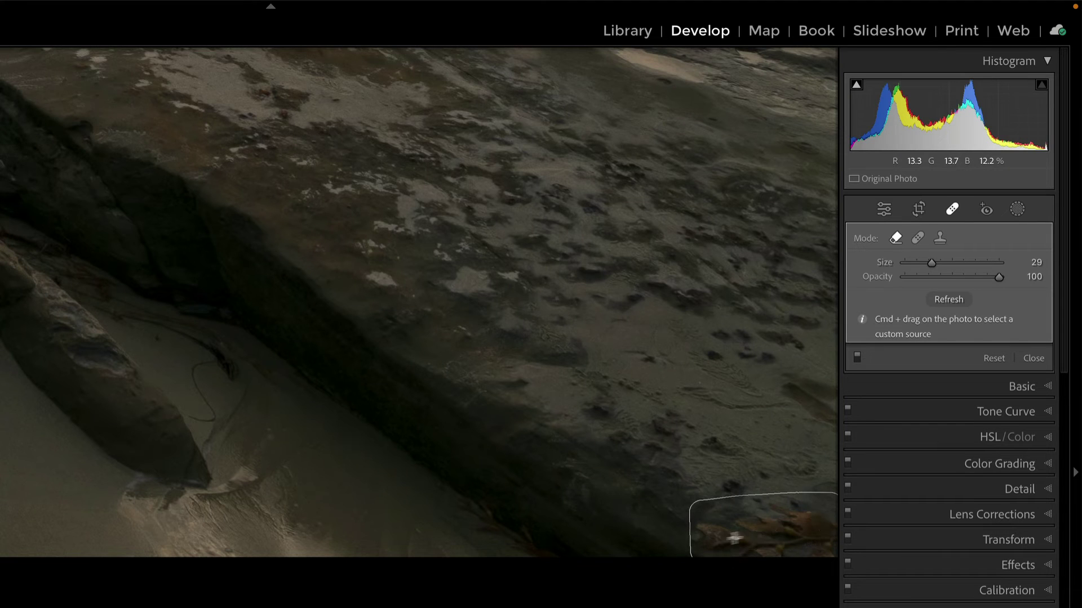
drag(796, 527, 783, 526)
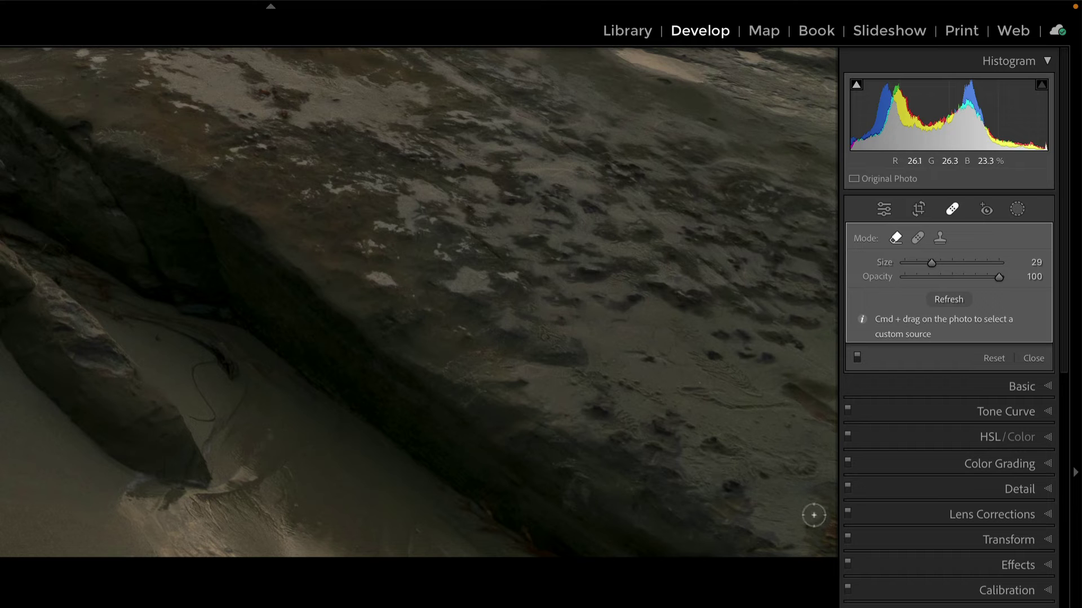
mouse_move(814, 514)
mouse_down()
mouse_move(829, 523)
mouse_move(816, 544)
mouse_up()
mouse_move(821, 545)
mouse_down()
mouse_move(806, 567)
mouse_move(828, 490)
mouse_up()
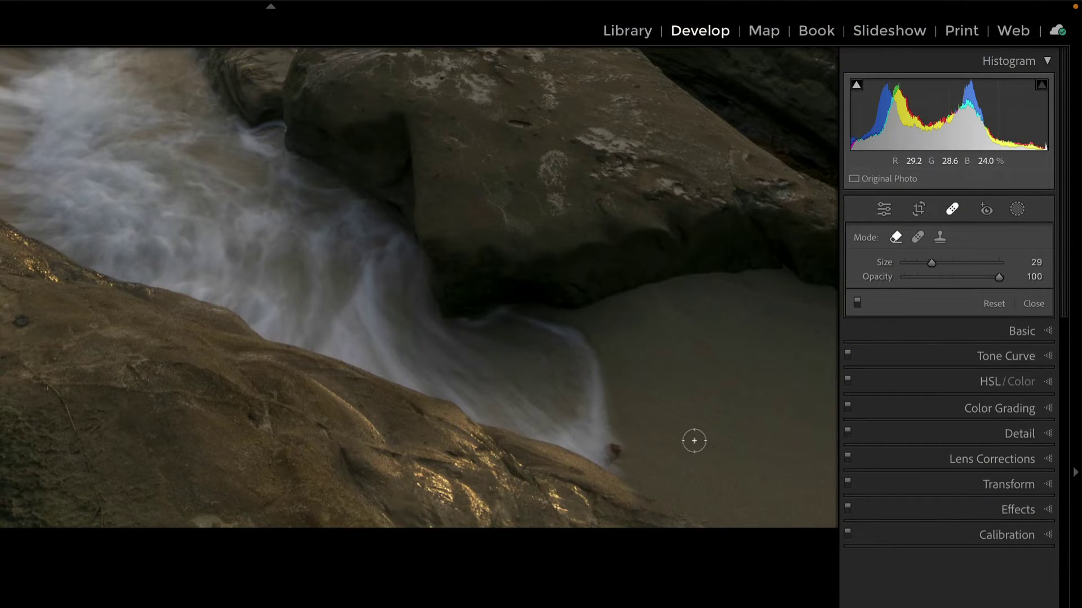
Remove the speck at the white foam's tip where it meets the sand.
click(620, 446)
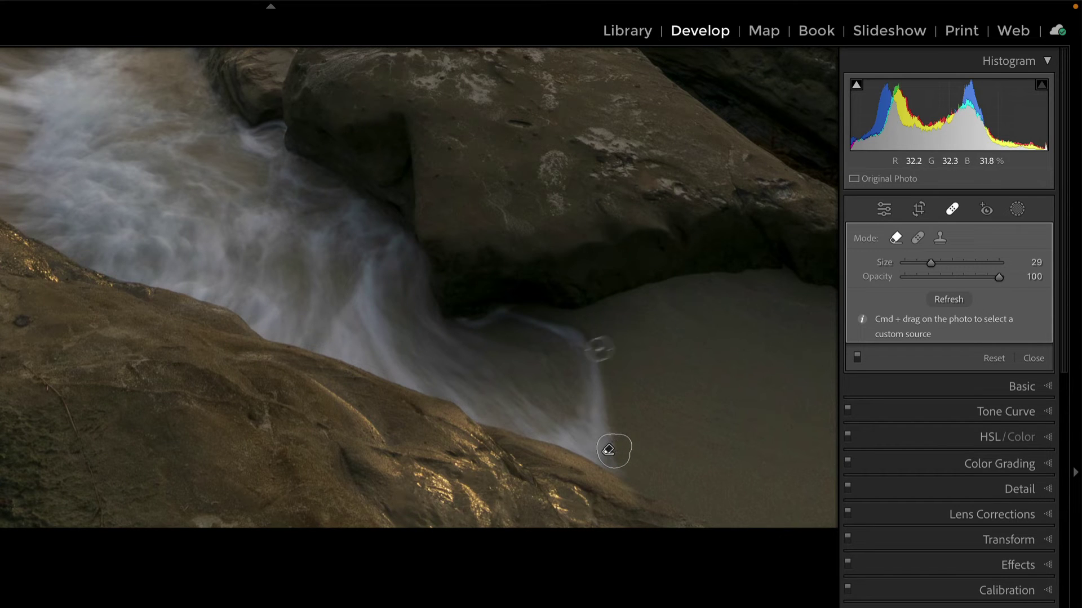
Hide the spot outline and try custom source areas from the rock, then the water.
key(Delete)
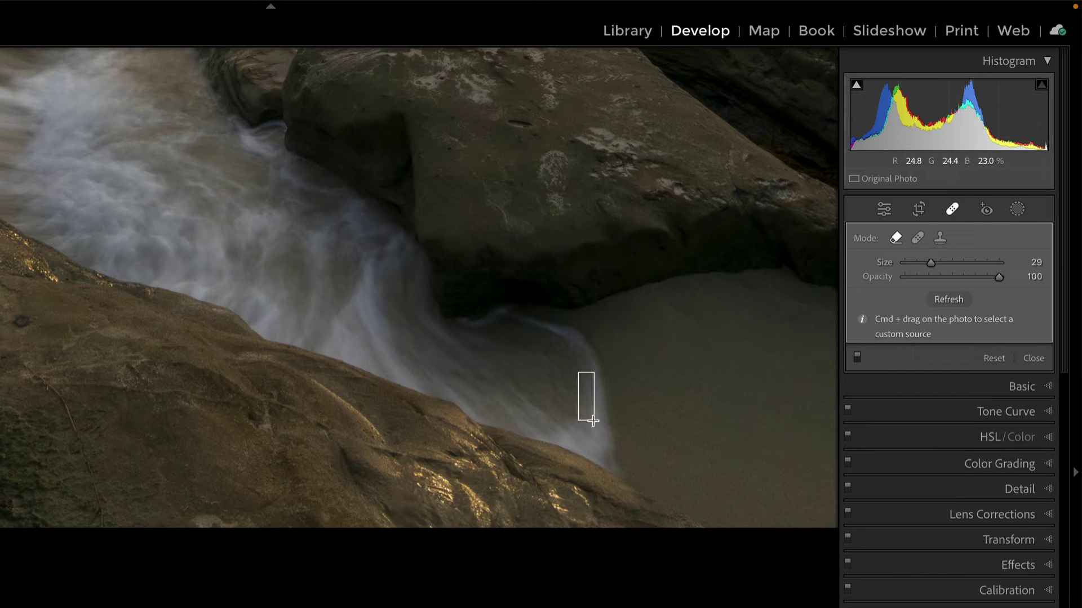
drag(592, 421, 595, 421)
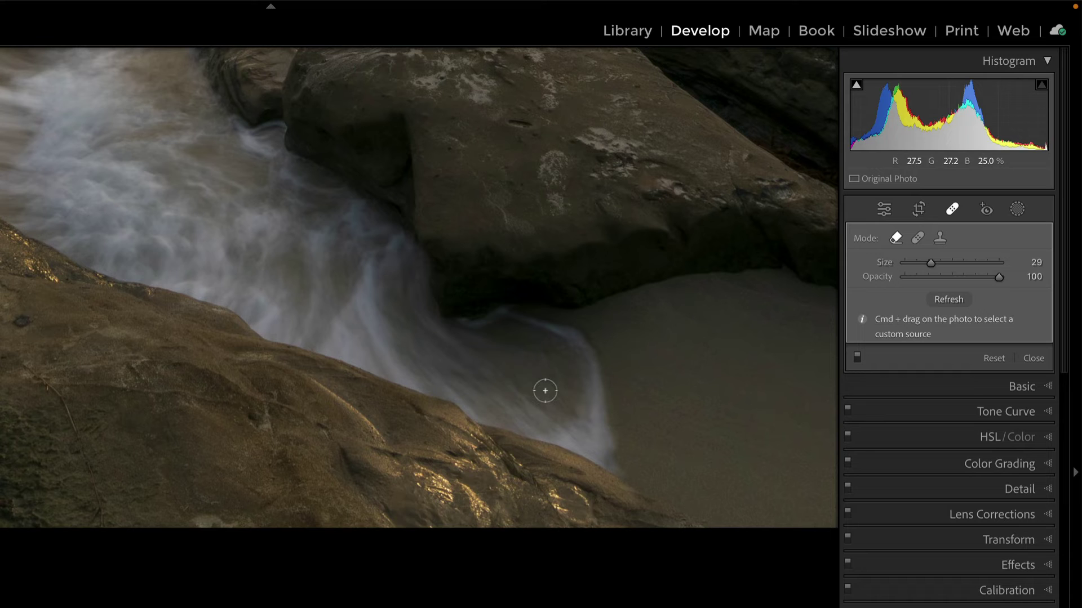
mouse_move(441, 449)
mouse_down()
mouse_move(495, 501)
mouse_move(550, 510)
mouse_up()
drag(576, 373, 589, 421)
Erase the thin dark twig on the rock below the water, repainting the stroke after an undo.
drag(154, 420, 652, 376)
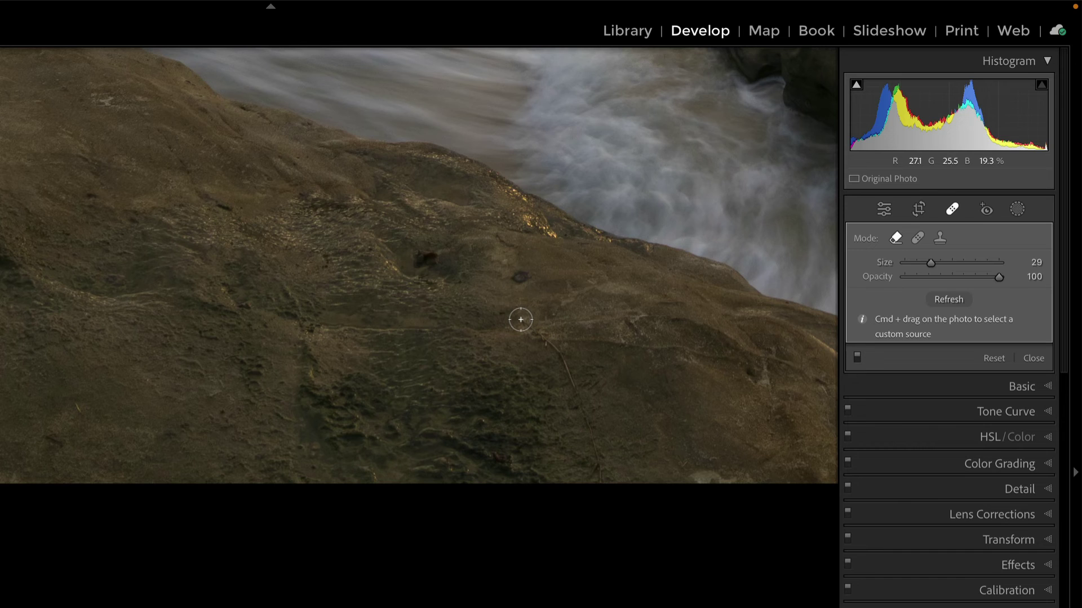
mouse_move(522, 321)
mouse_down()
mouse_move(567, 370)
mouse_move(599, 482)
mouse_up()
key(super+z)
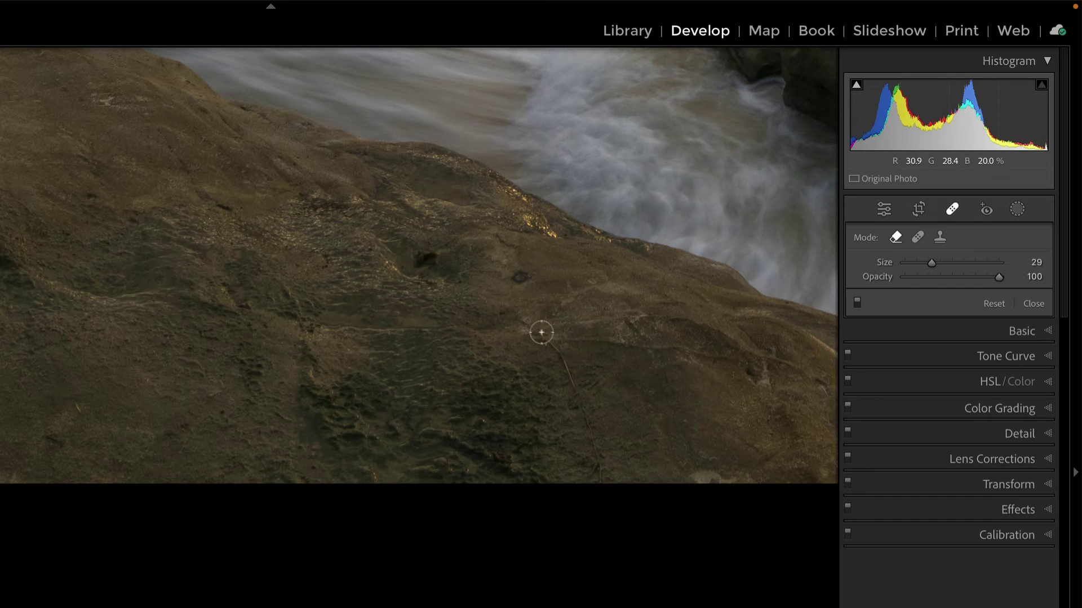
drag(529, 324, 558, 354)
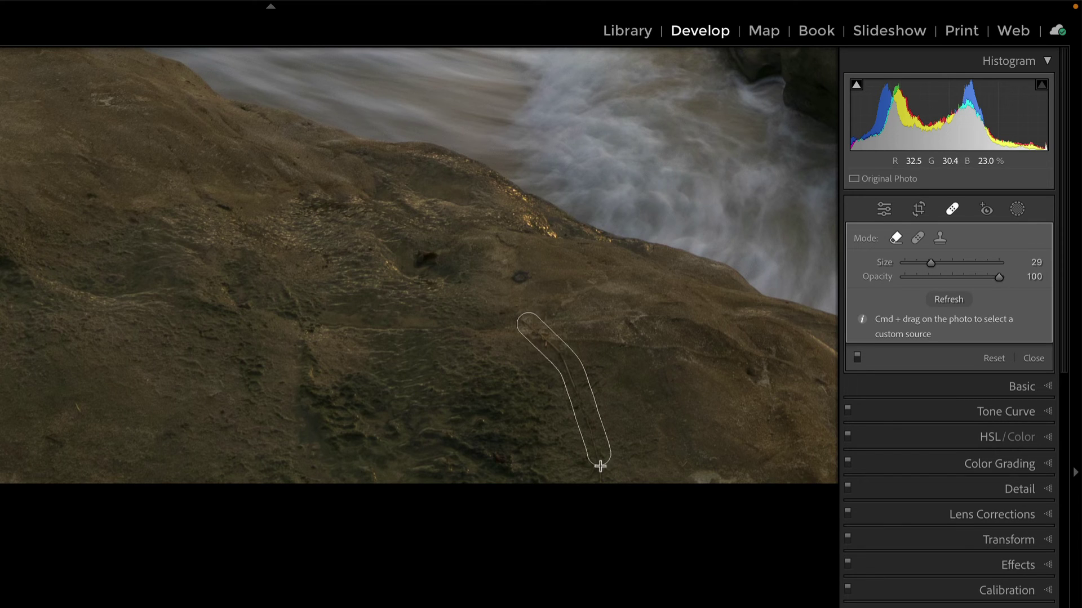
drag(600, 481, 601, 479)
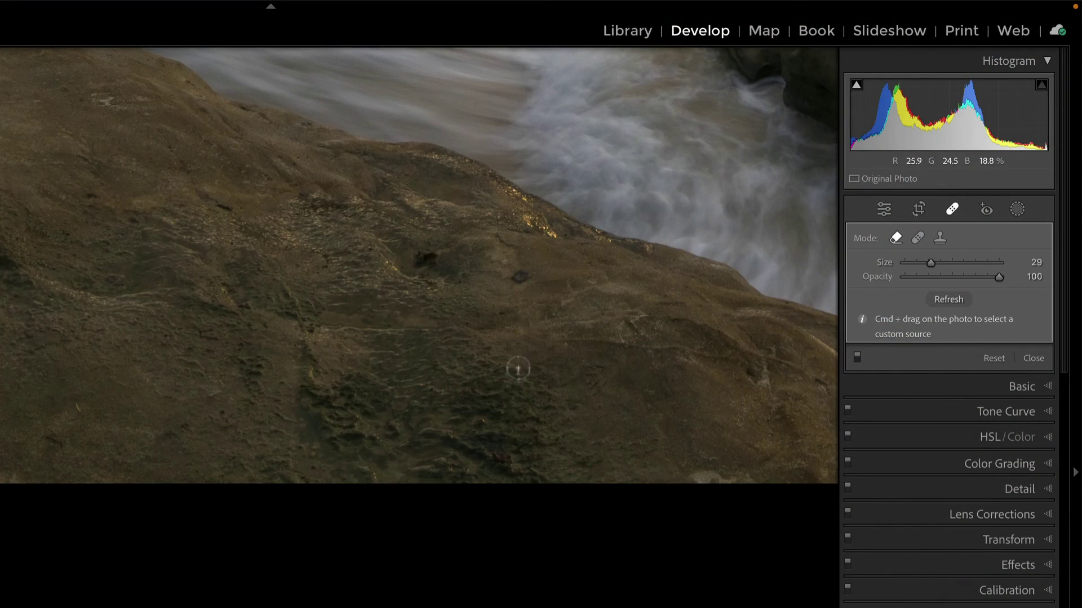
Switch the Remove tool to Clone mode (size 43, feather 83) and clone texture onto the lower rock.
click(940, 239)
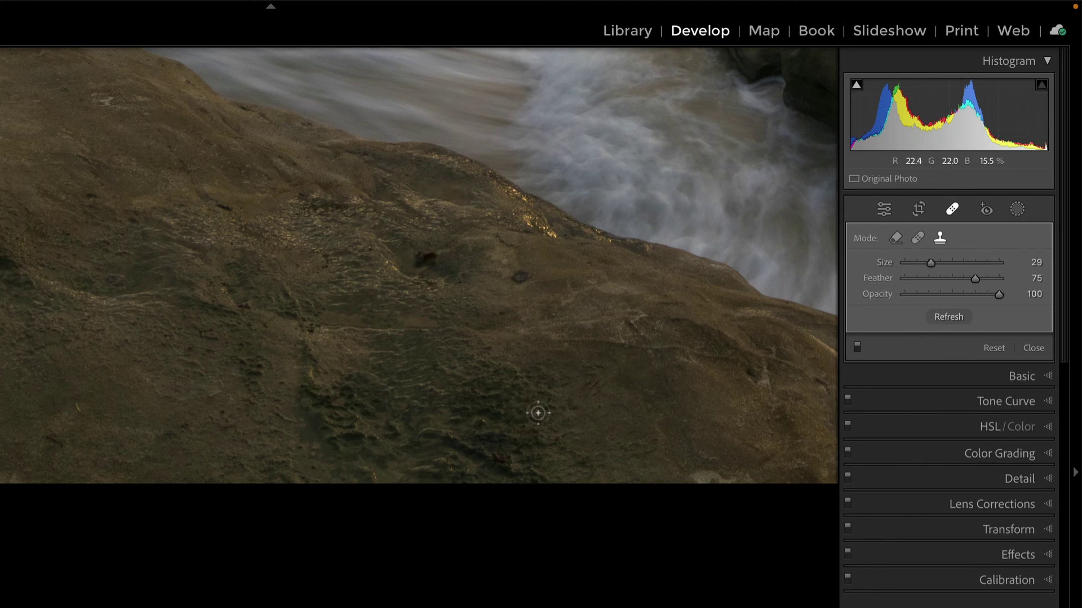
click(895, 239)
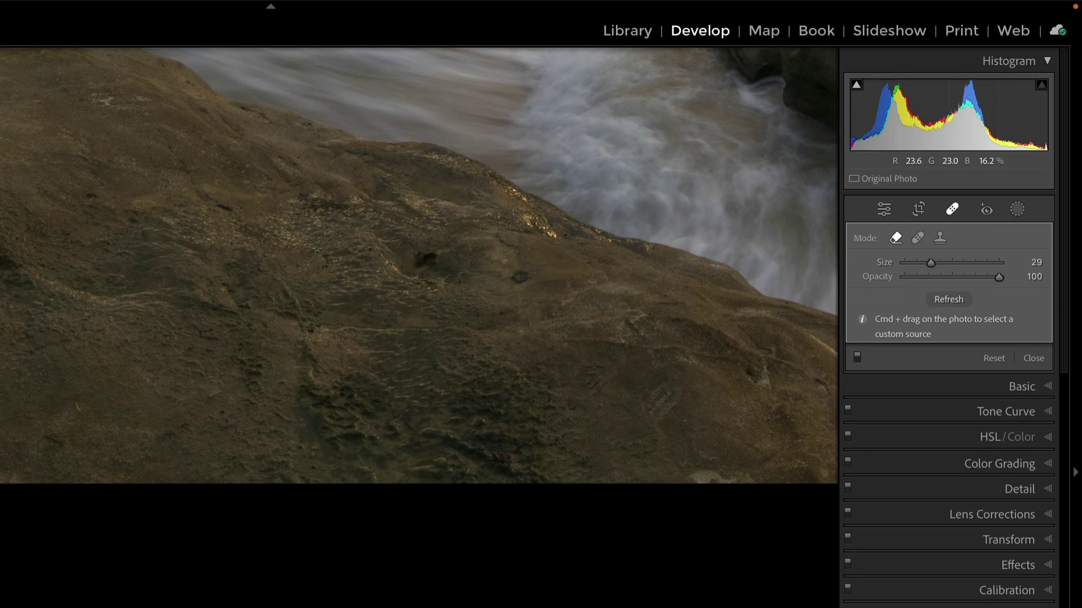
click(940, 237)
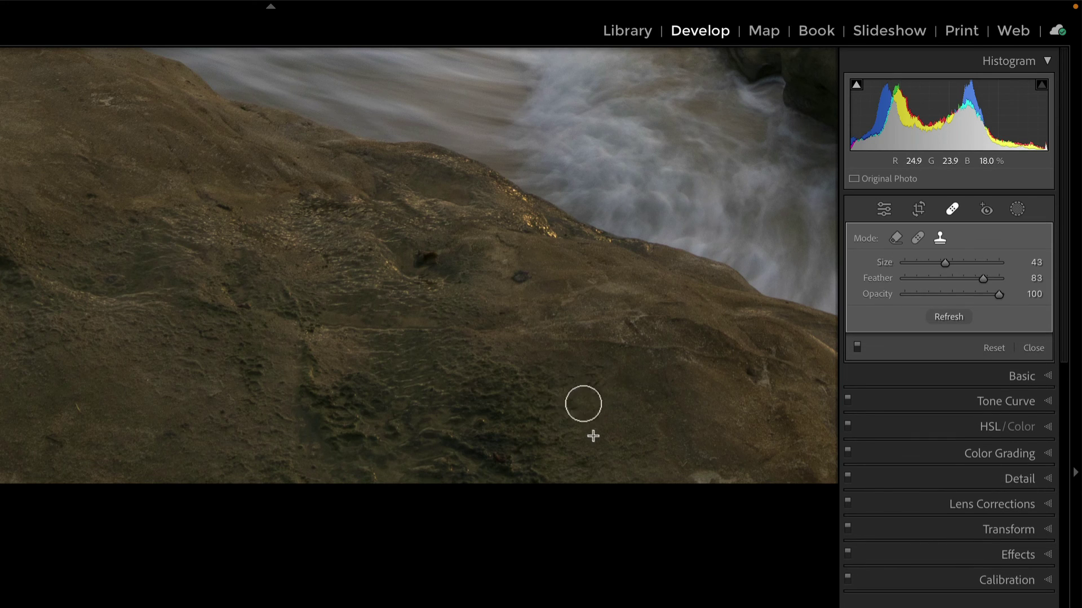
drag(583, 404, 602, 436)
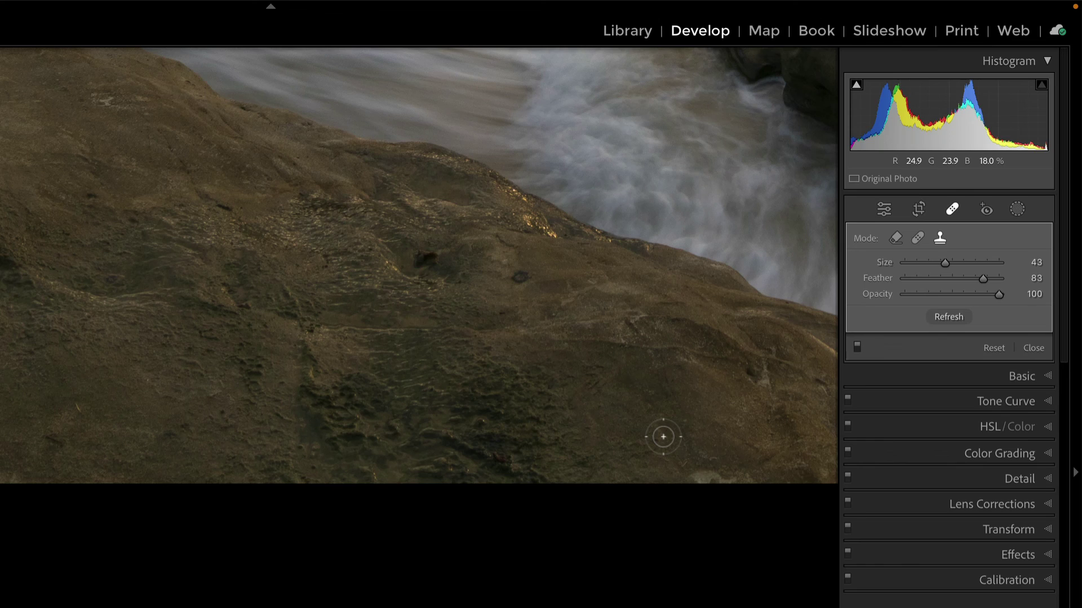